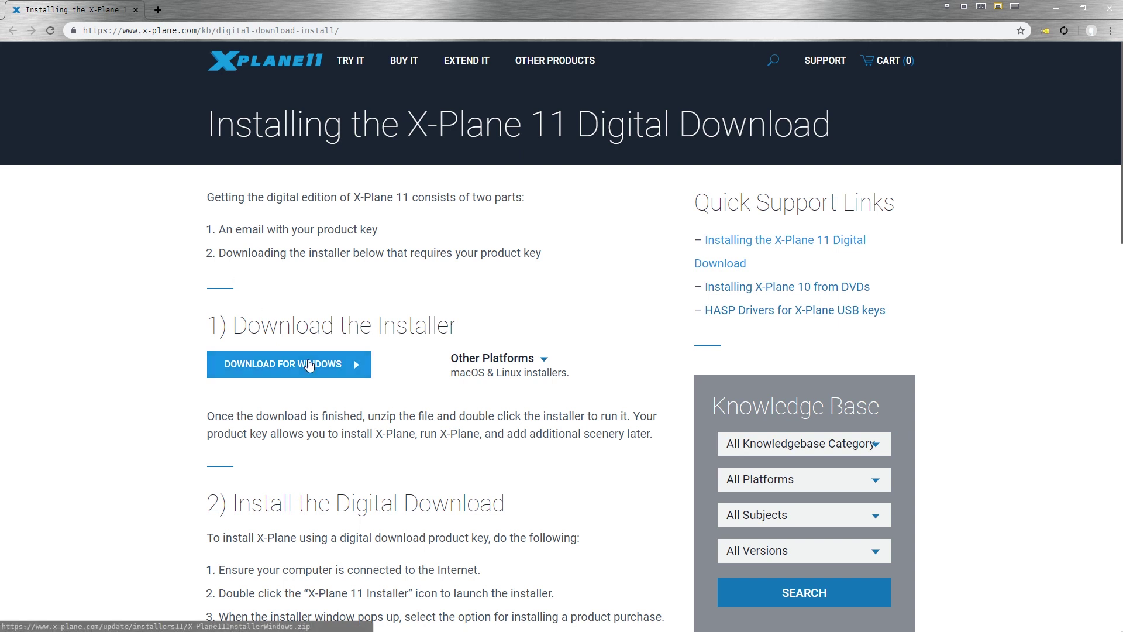
- Save X-Plane11InstallerWindows.zip with Save link as into G:\x-plane\~installers
{"action": "right_click", "coordinate": [308, 363]}
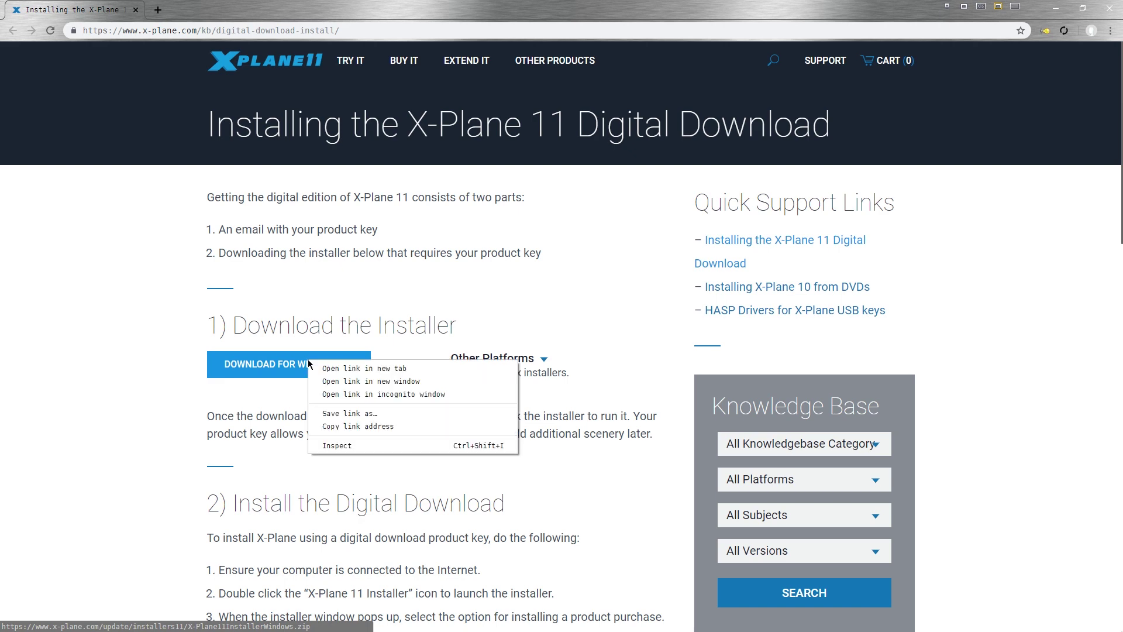
{"action": "left_click", "coordinate": [330, 415]}
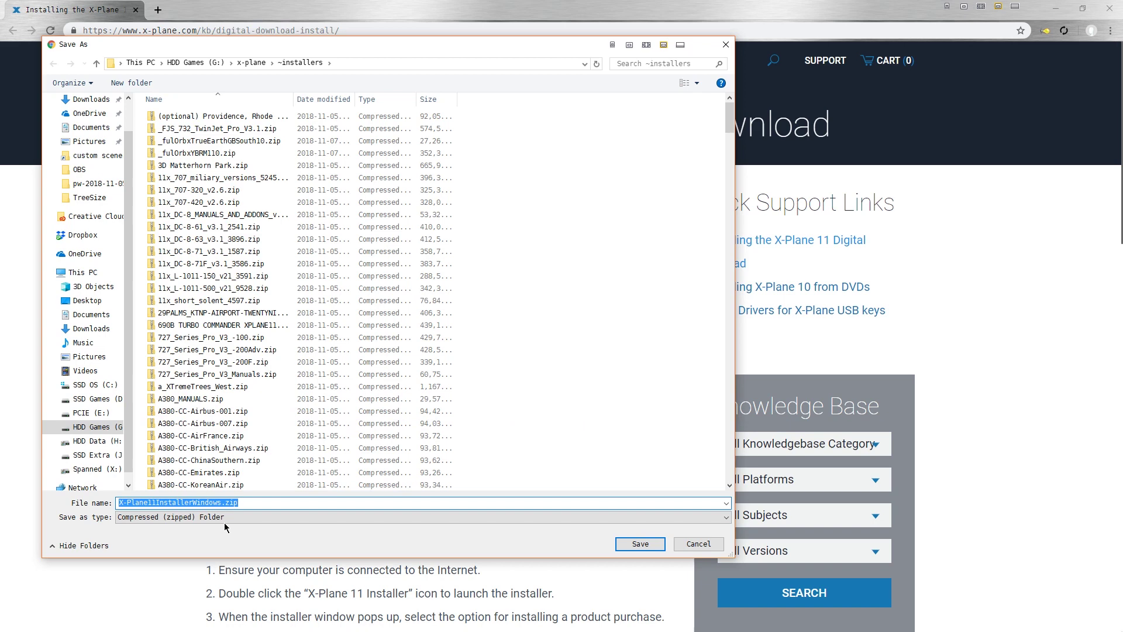
{"action": "left_click", "coordinate": [646, 549]}
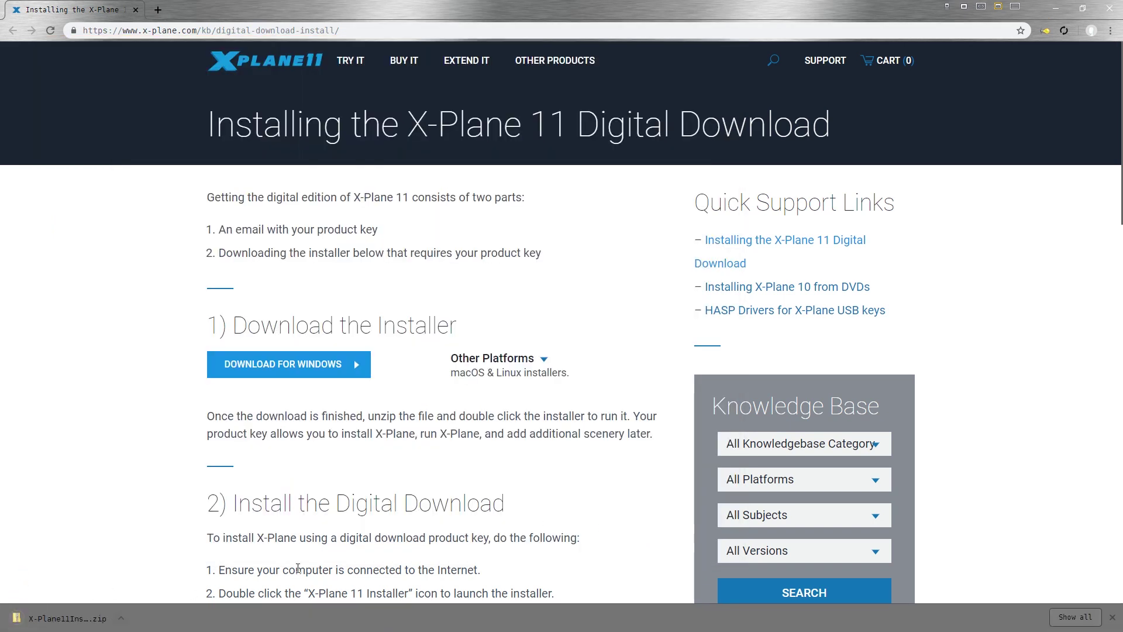
- Open the downloaded zip from Chrome's downloads and copy X-Plane 11 Installer.exe out of it
{"action": "left_click", "coordinate": [1061, 619]}
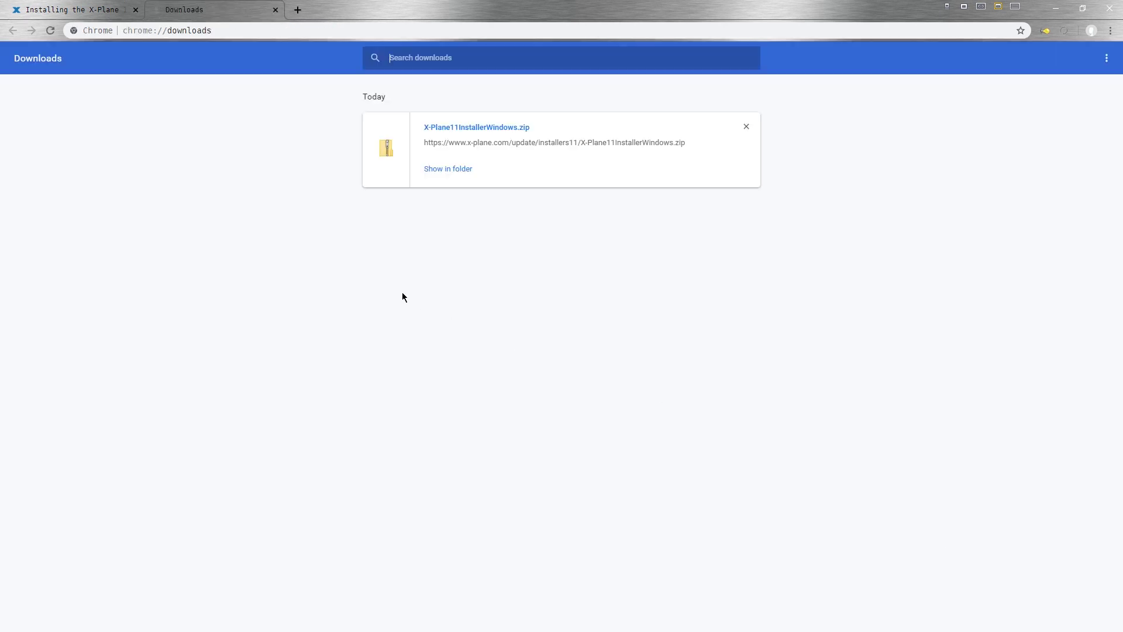
{"action": "left_click", "coordinate": [448, 169]}
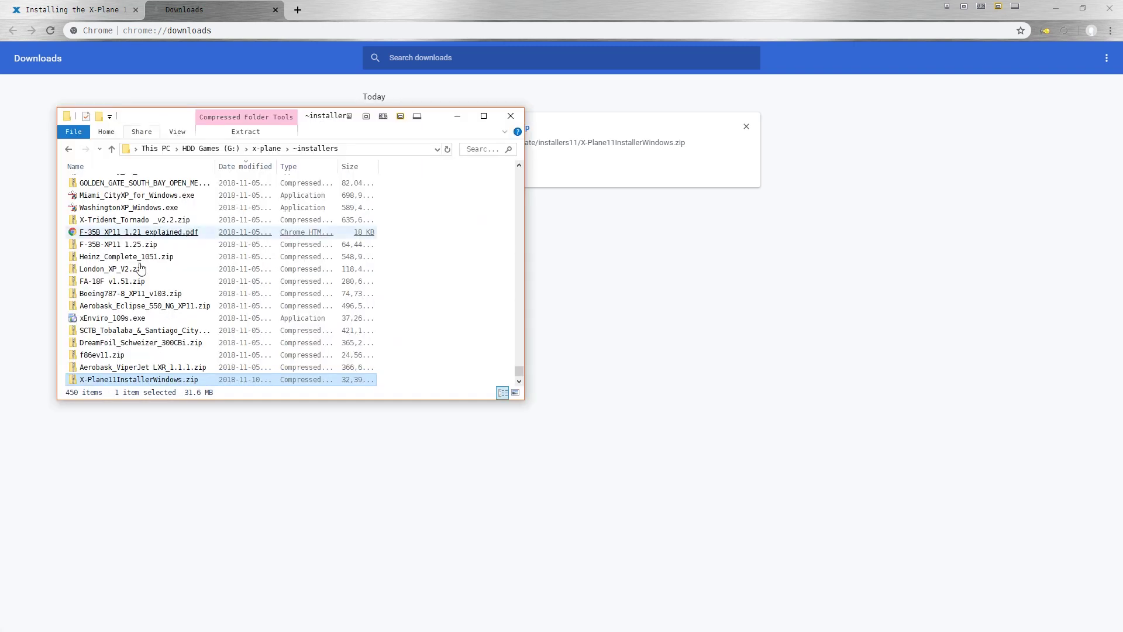
{"action": "left_click_drag", "start_coordinate": [138, 399], "coordinate": [138, 545]}
{"action": "double_click", "coordinate": [124, 526]}
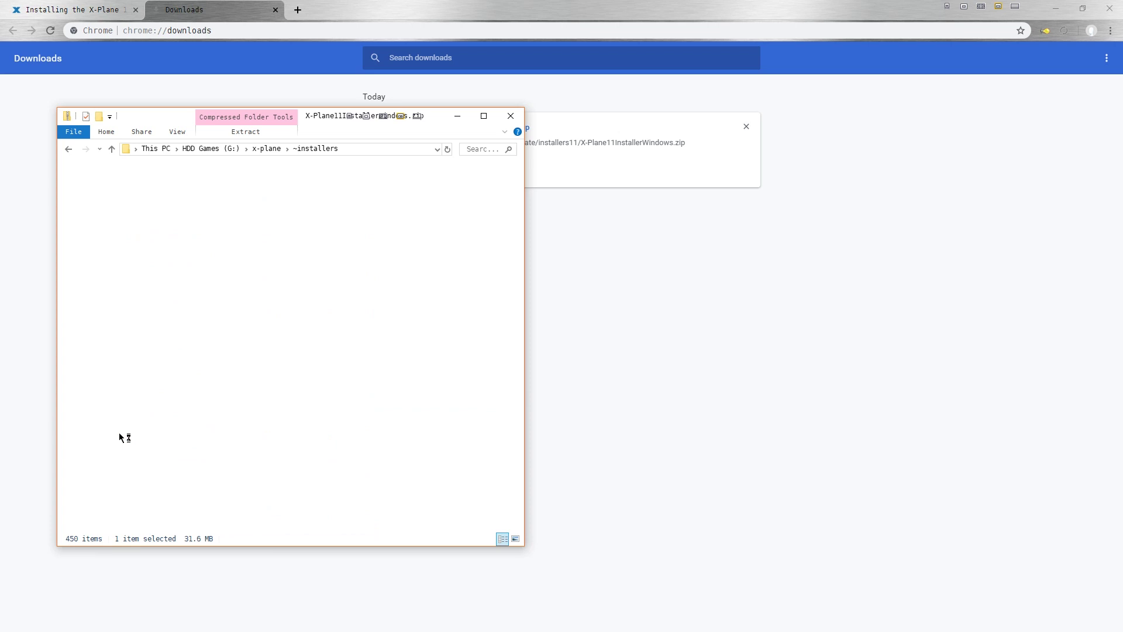
{"action": "left_click", "coordinate": [114, 185]}
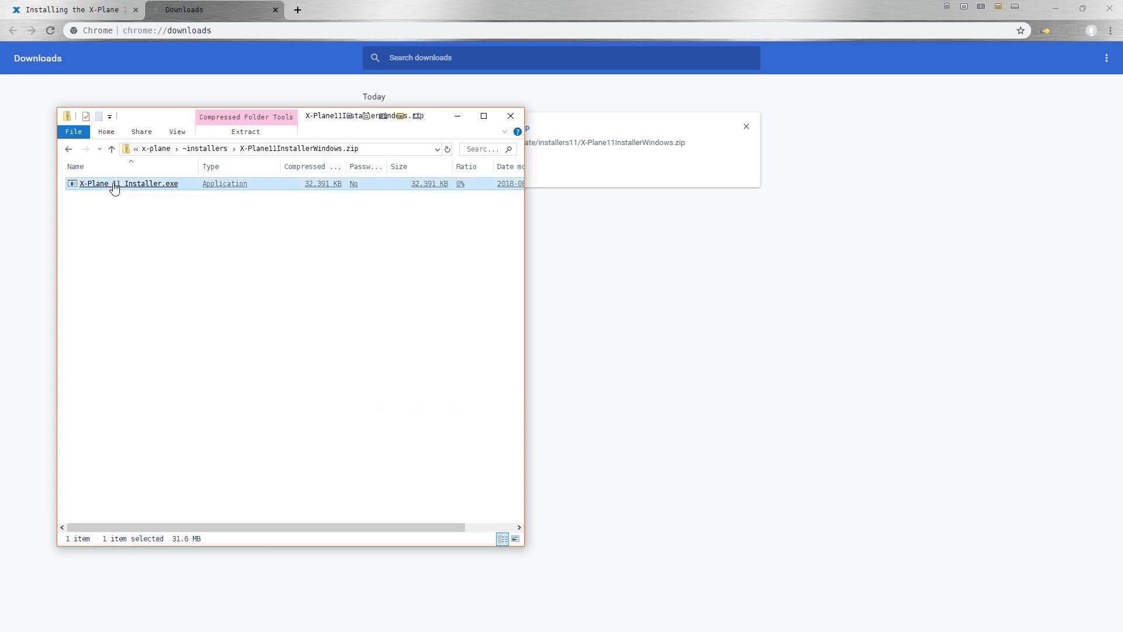
{"action": "right_click", "coordinate": [114, 186]}
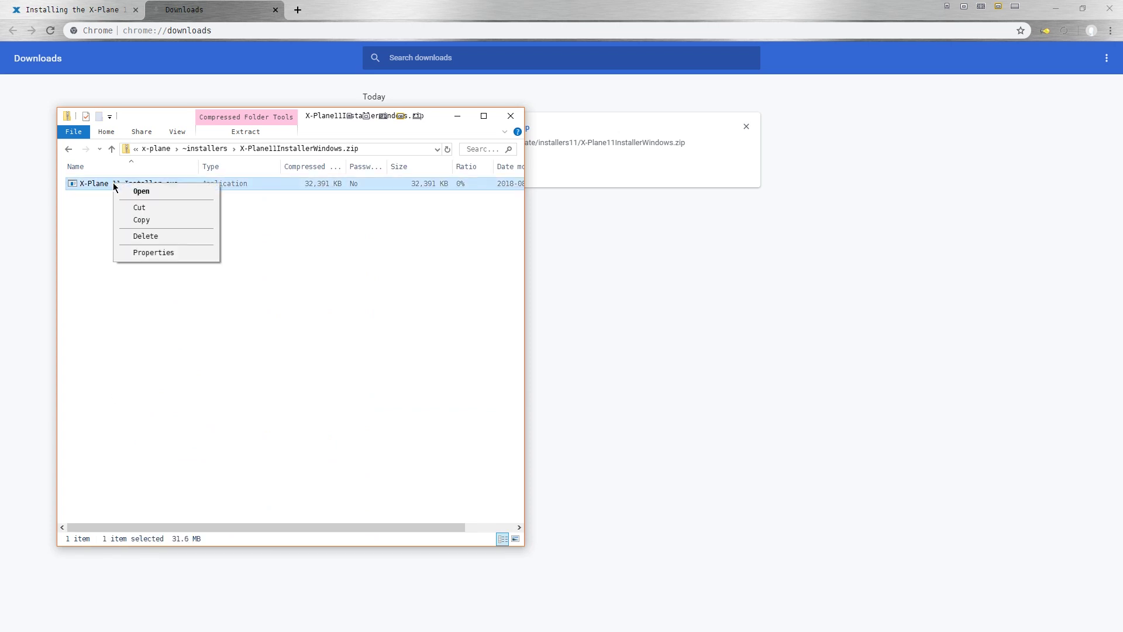
{"action": "left_click", "coordinate": [140, 220]}
- Paste X-Plane 11 Installer.exe into ~installers and run it as administrator
{"action": "left_click", "coordinate": [111, 149]}
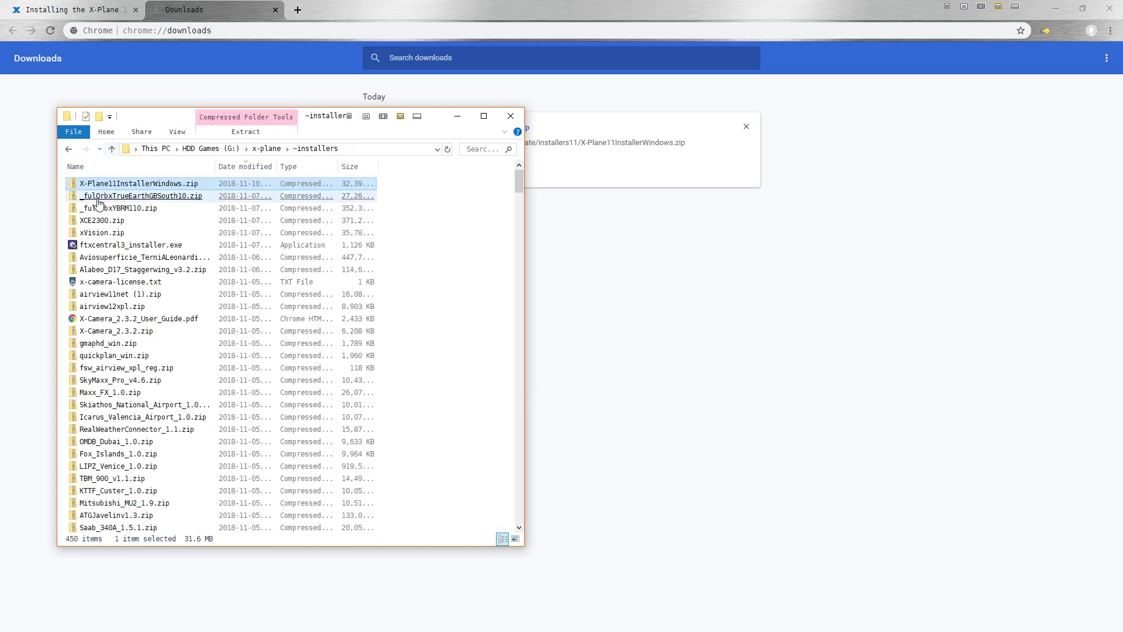
{"action": "left_click", "coordinate": [501, 218]}
{"action": "right_click", "coordinate": [504, 211]}
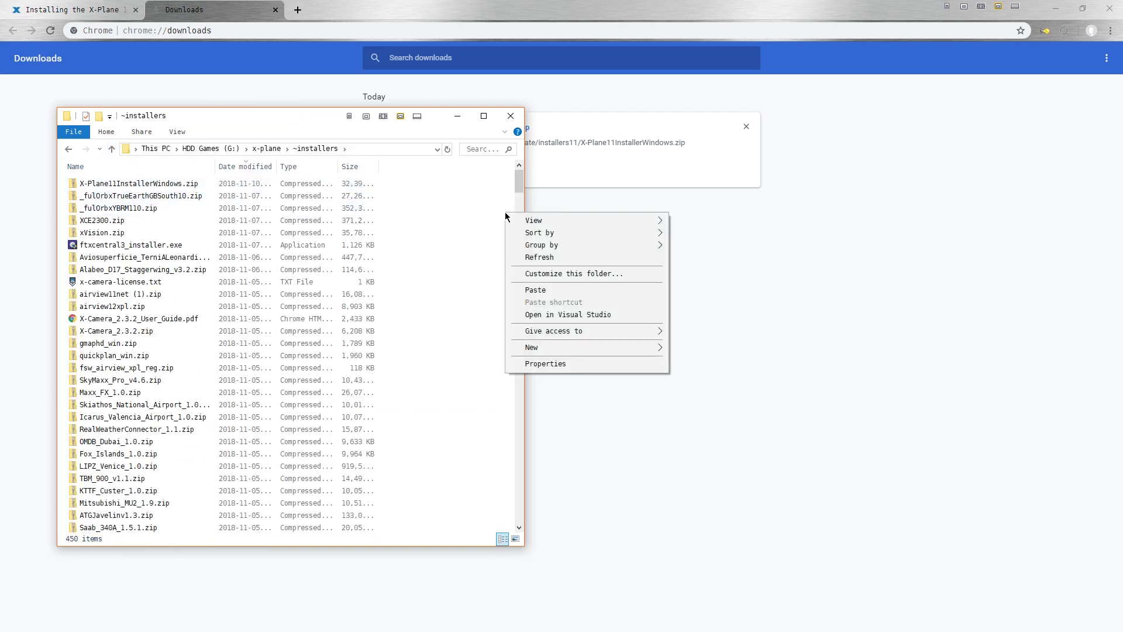
{"action": "left_click", "coordinate": [543, 291]}
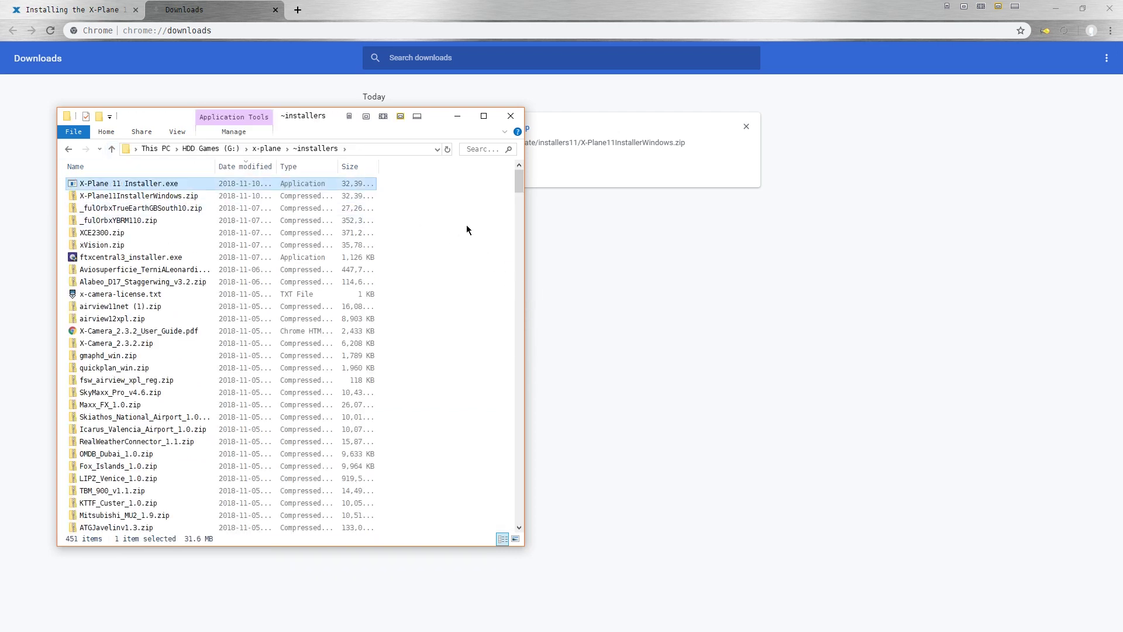
{"action": "left_click", "coordinate": [319, 187]}
{"action": "right_click", "coordinate": [319, 190]}
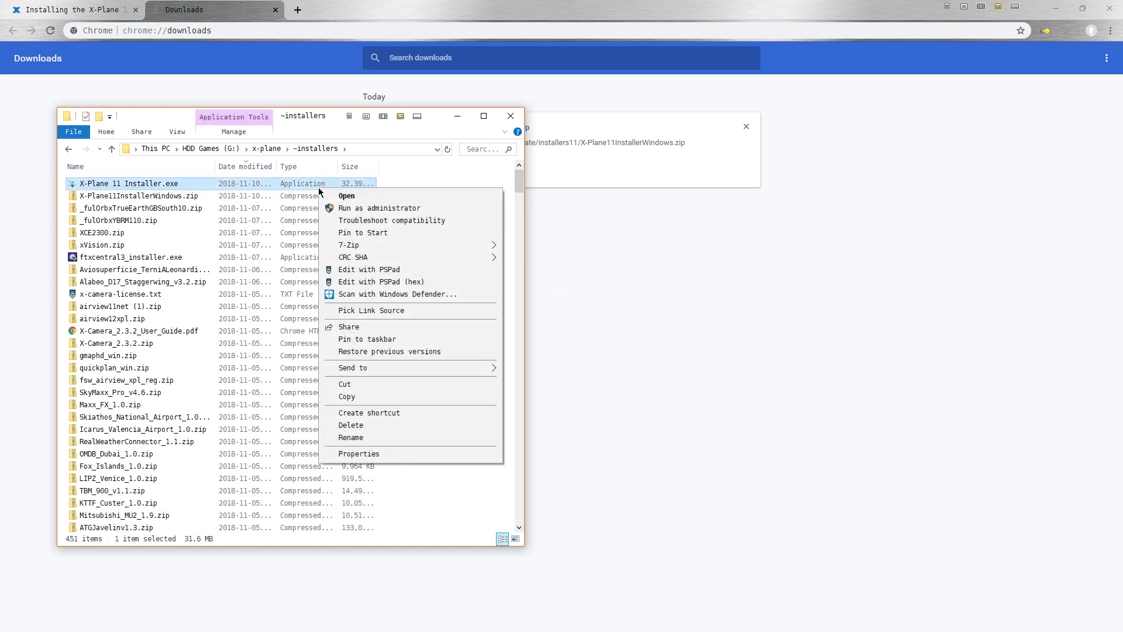
{"action": "left_click", "coordinate": [346, 209]}
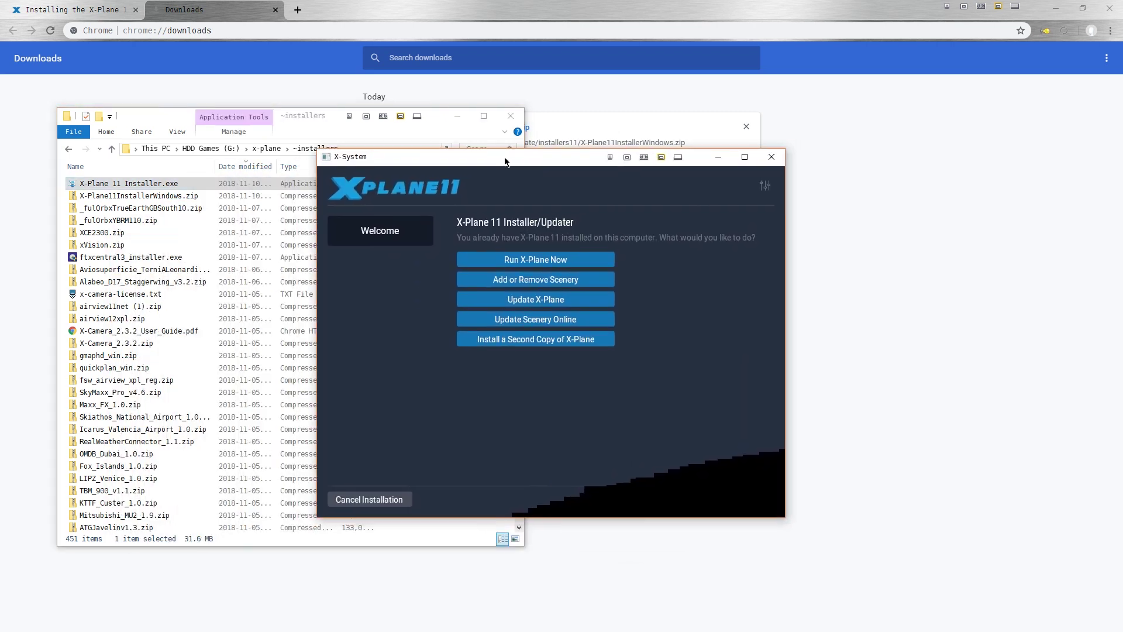
- Drag the X-Plane 11 Installer/Updater welcome window into position
{"action": "left_click_drag", "start_coordinate": [505, 161], "coordinate": [491, 166]}
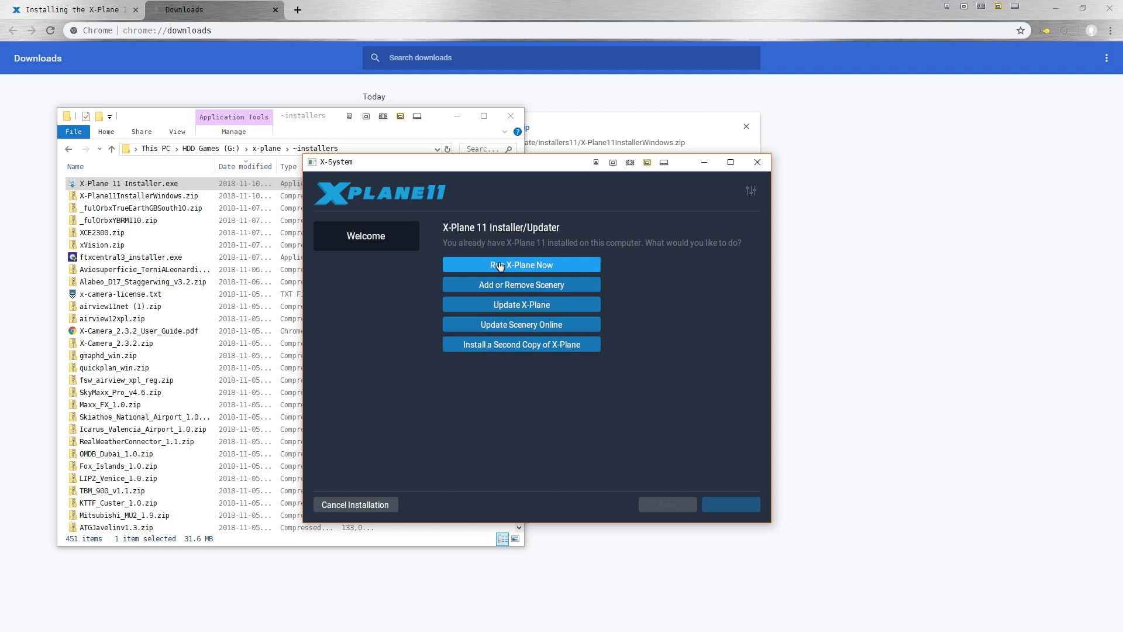
- Choose Install a Second Copy of X-Plane and submit the product key for verification
{"action": "left_click", "coordinate": [510, 346]}
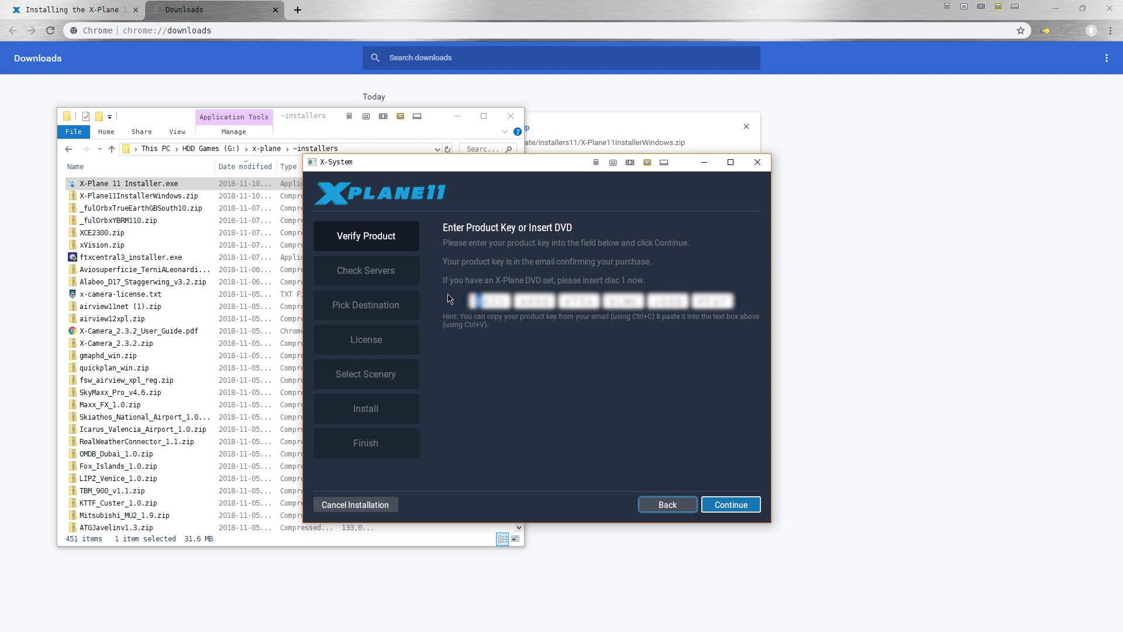
{"action": "left_click", "coordinate": [743, 504]}
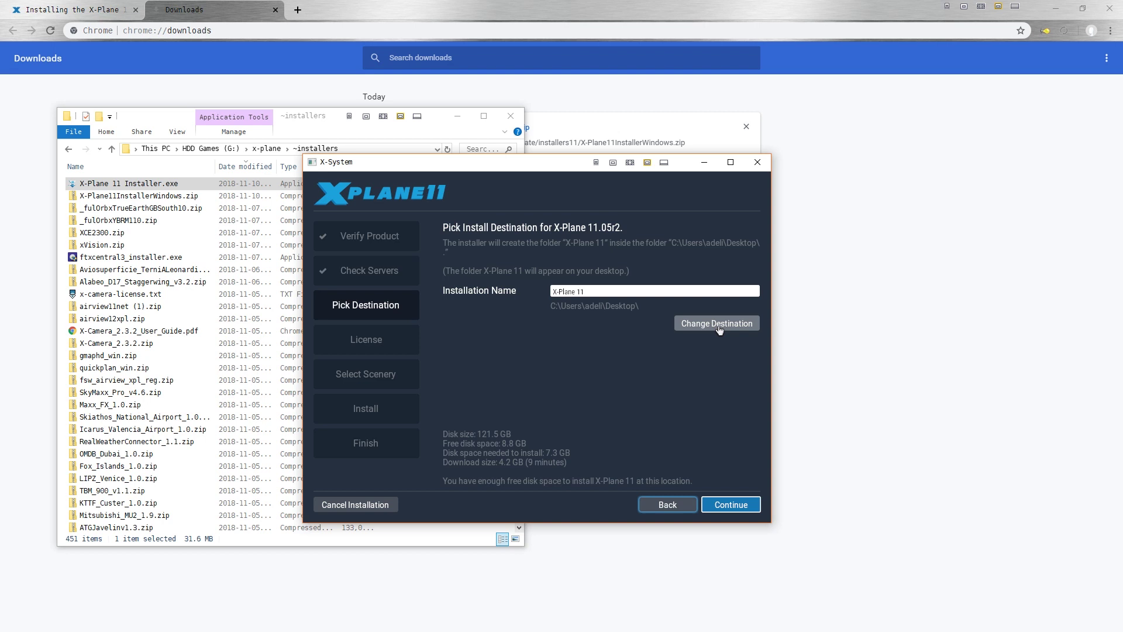
- Change the install destination to the PCIE (E:) drive, showing 476.7 GB free
{"action": "left_click", "coordinate": [719, 325]}
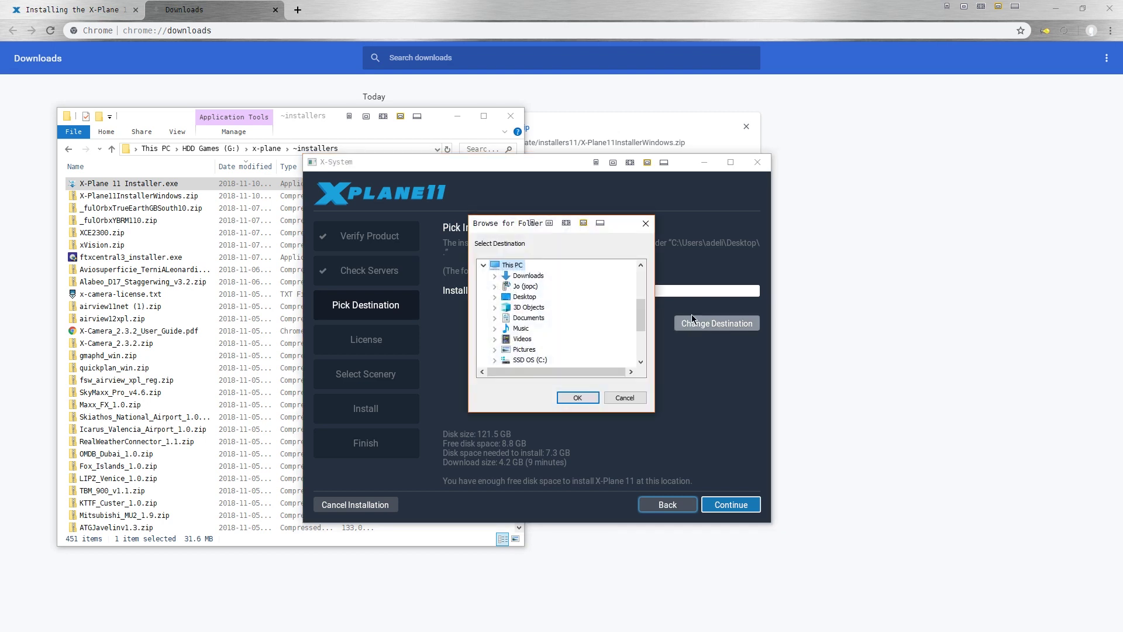
{"action": "left_click_drag", "start_coordinate": [641, 317], "coordinate": [640, 344]}
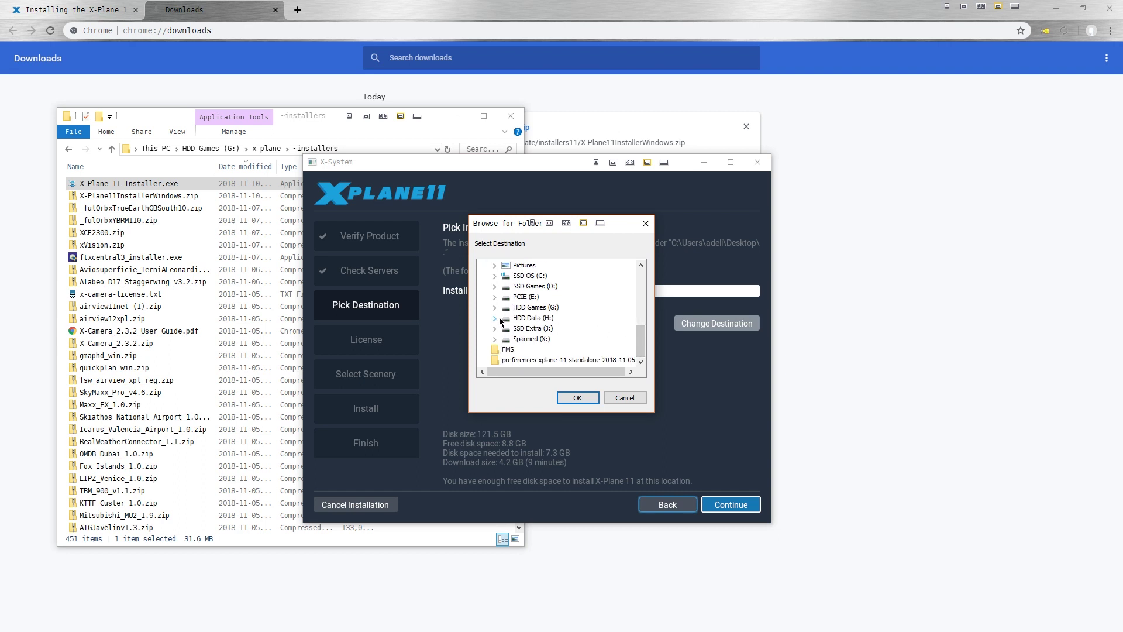
{"action": "left_click", "coordinate": [494, 297]}
{"action": "left_click", "coordinate": [517, 297]}
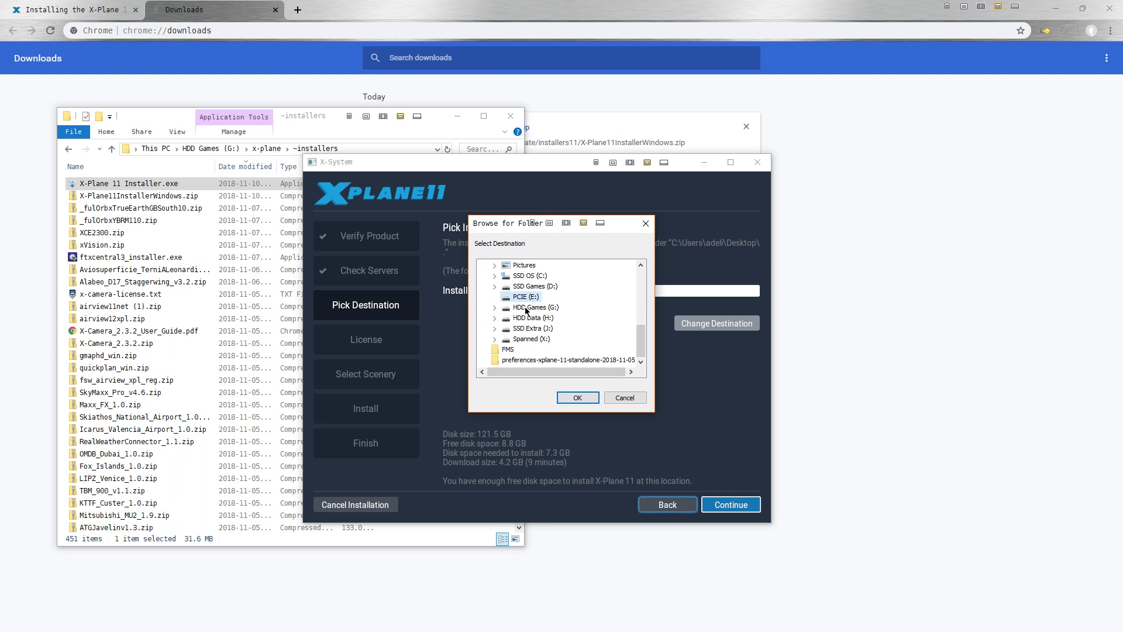
{"action": "left_click", "coordinate": [573, 398]}
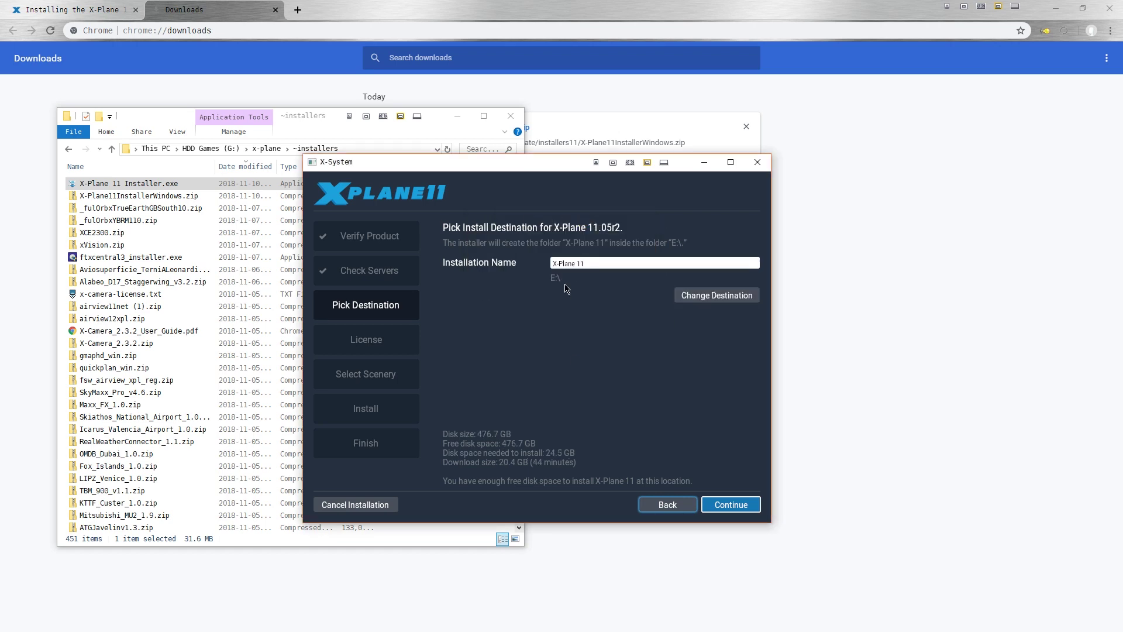
- Continue to the License step and tick 'I agree to the terms of the EULA'
{"action": "left_click", "coordinate": [724, 506]}
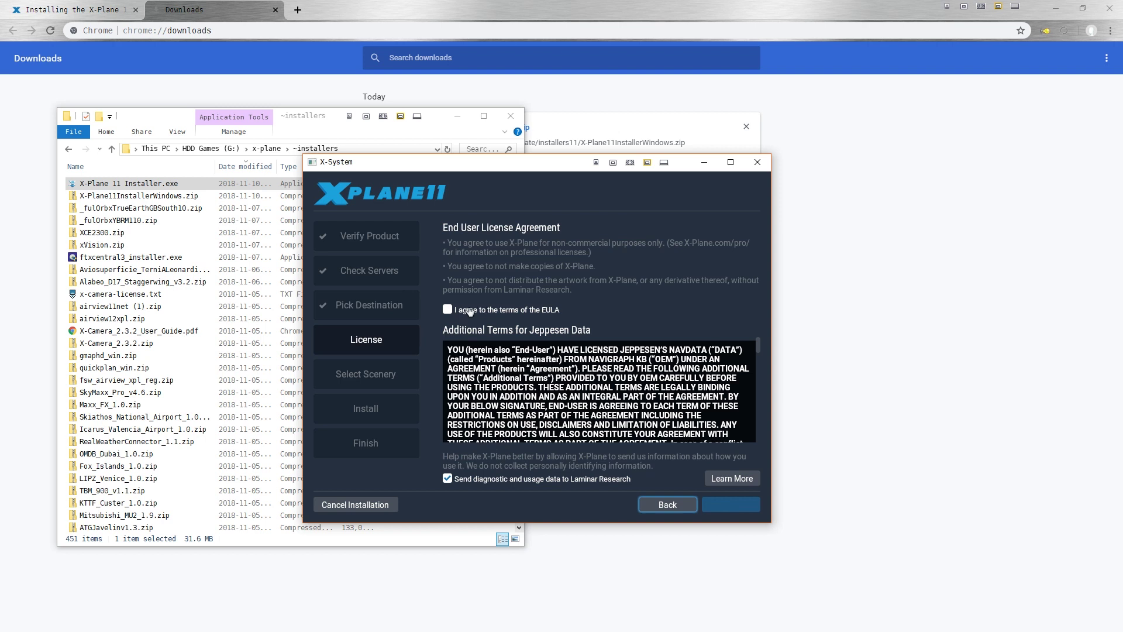
{"action": "left_click", "coordinate": [445, 311]}
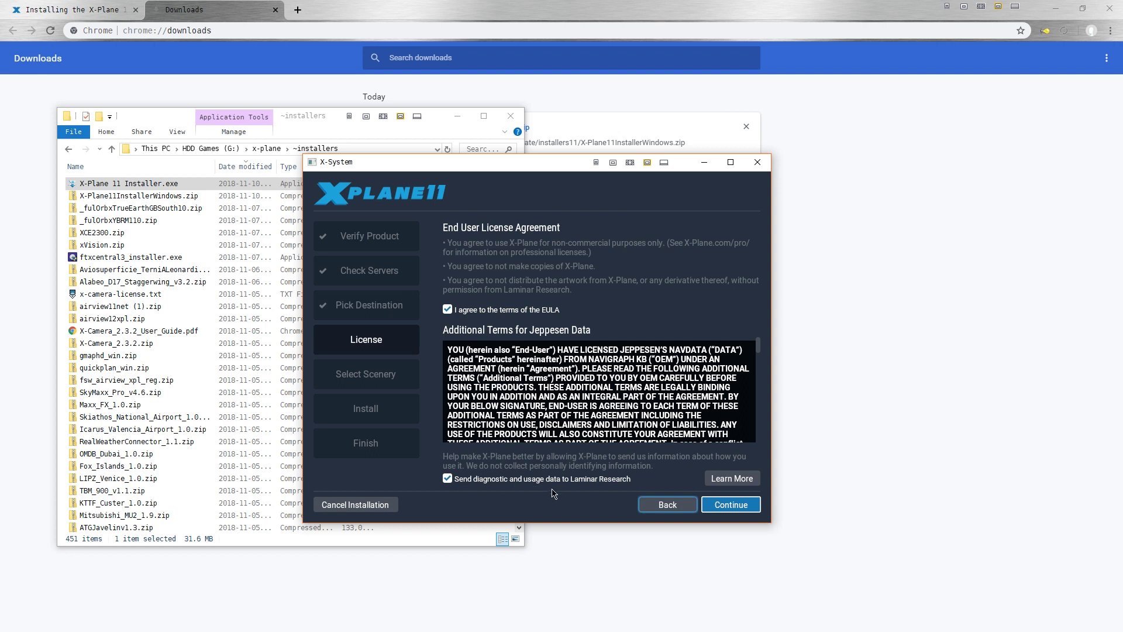
- Try Select All and Select None, then add eastern US, eastern Canada/Greenland and South America tiles
{"action": "left_click", "coordinate": [729, 506]}
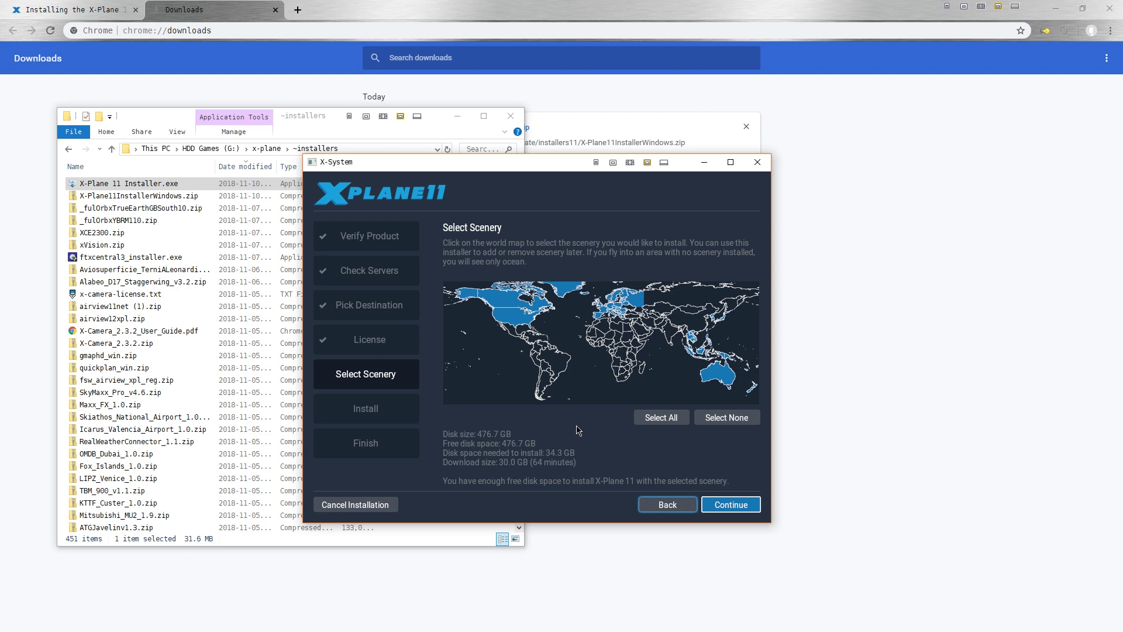
{"action": "left_click", "coordinate": [650, 419]}
{"action": "left_click", "coordinate": [727, 418]}
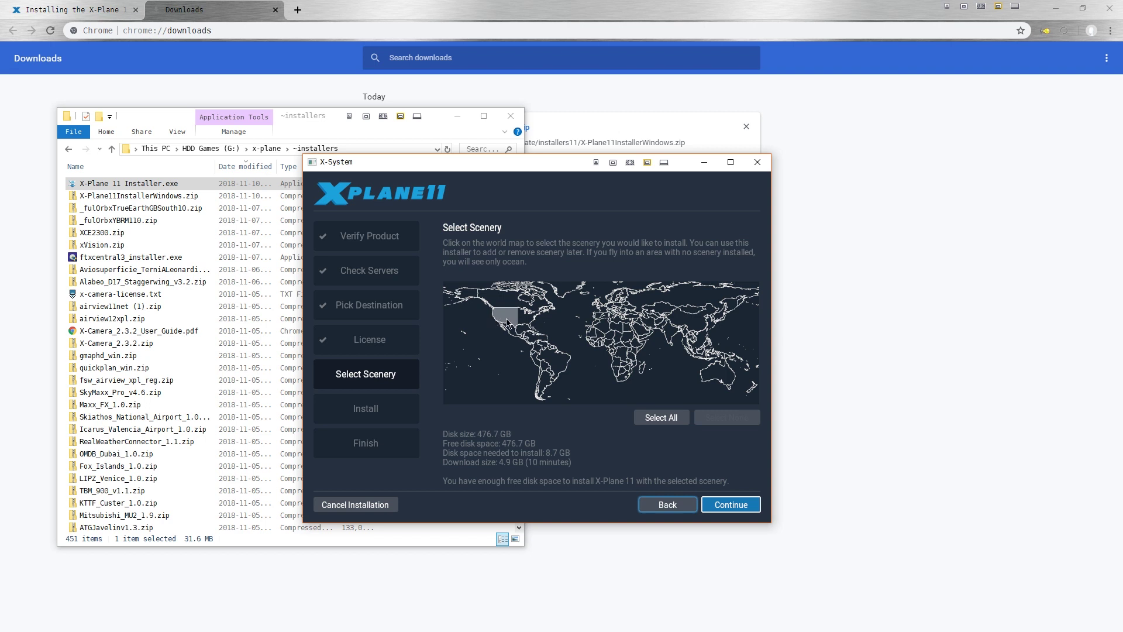
{"action": "left_click", "coordinate": [527, 319]}
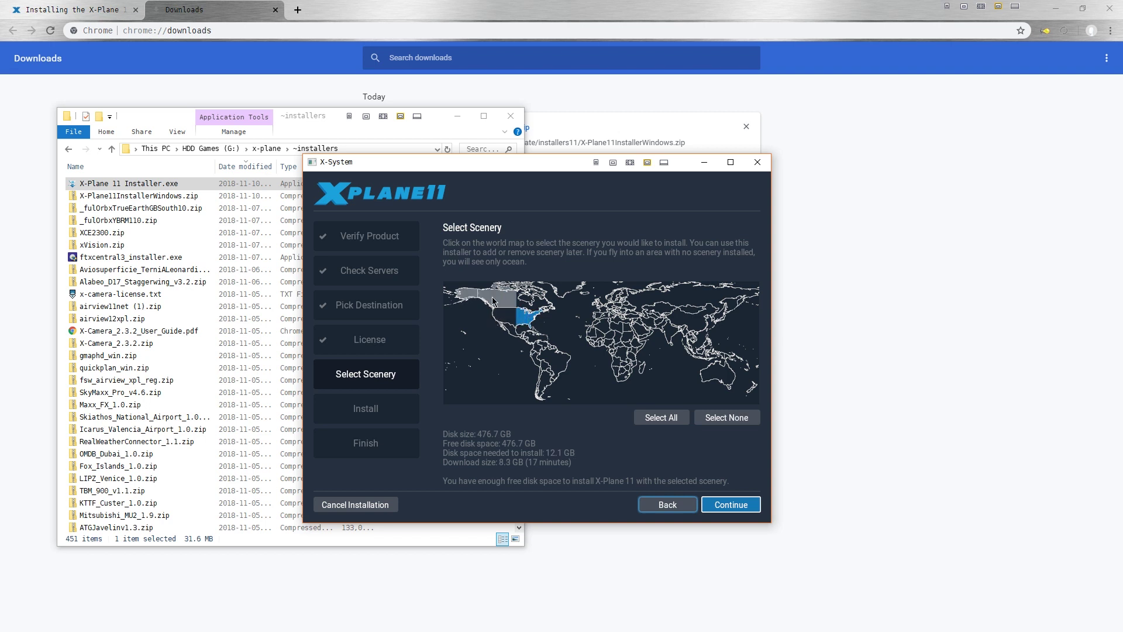
{"action": "left_click", "coordinate": [534, 295]}
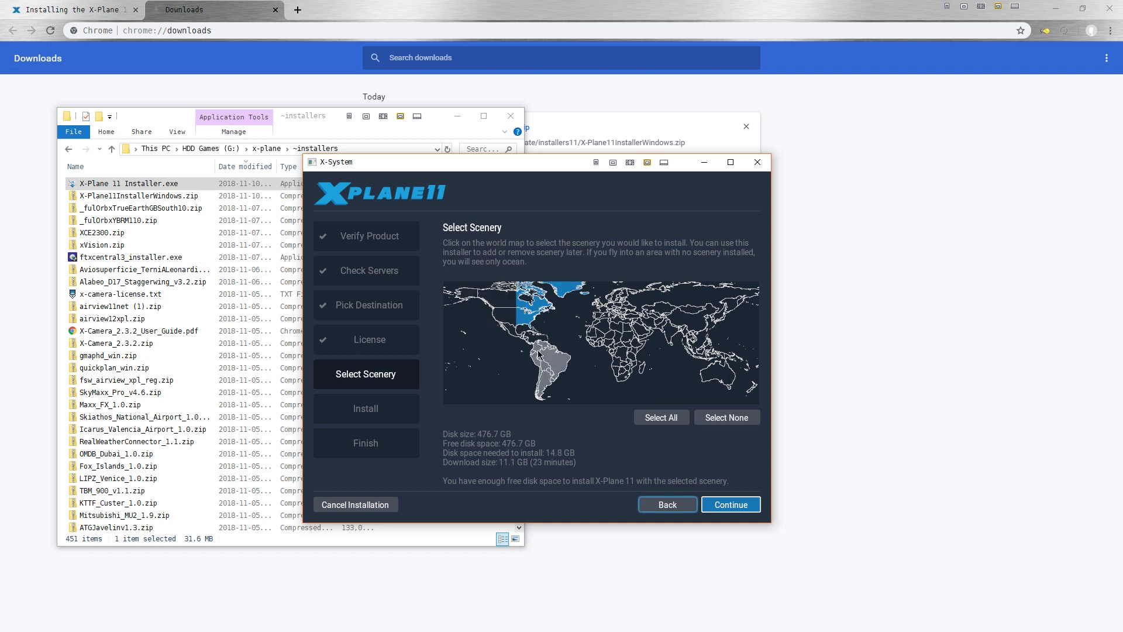
{"action": "left_click", "coordinate": [535, 357]}
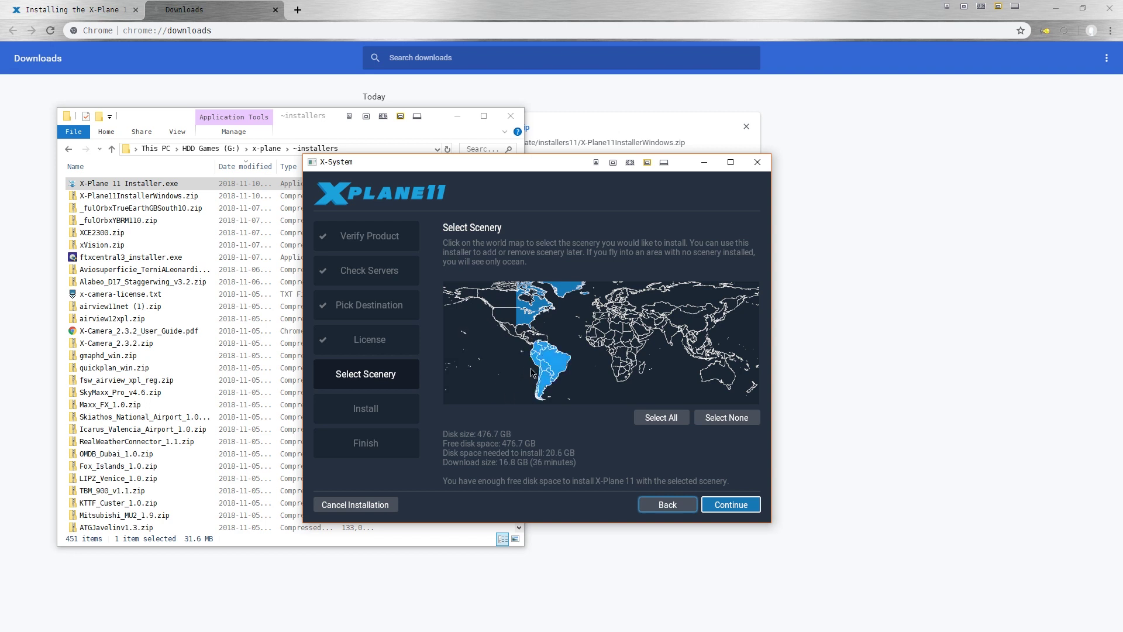
- Deselect those tiles, select scenery for the entire world (60.0 GB), and continue
{"action": "left_click", "coordinate": [553, 367]}
{"action": "left_click", "coordinate": [529, 325]}
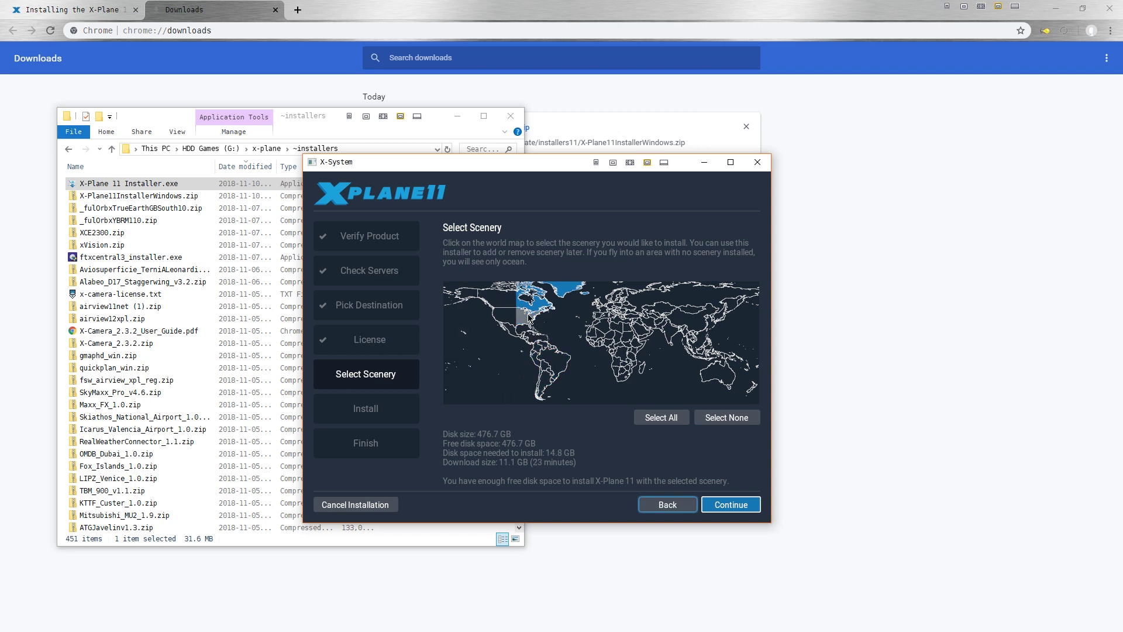
{"action": "left_click", "coordinate": [544, 301]}
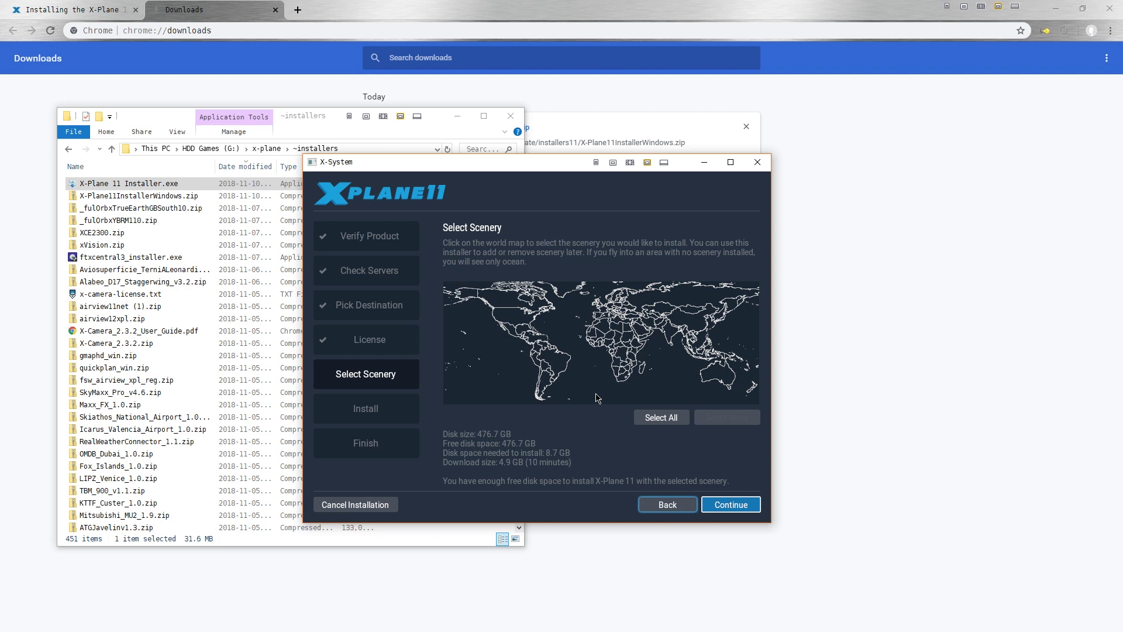
{"action": "left_click", "coordinate": [664, 418]}
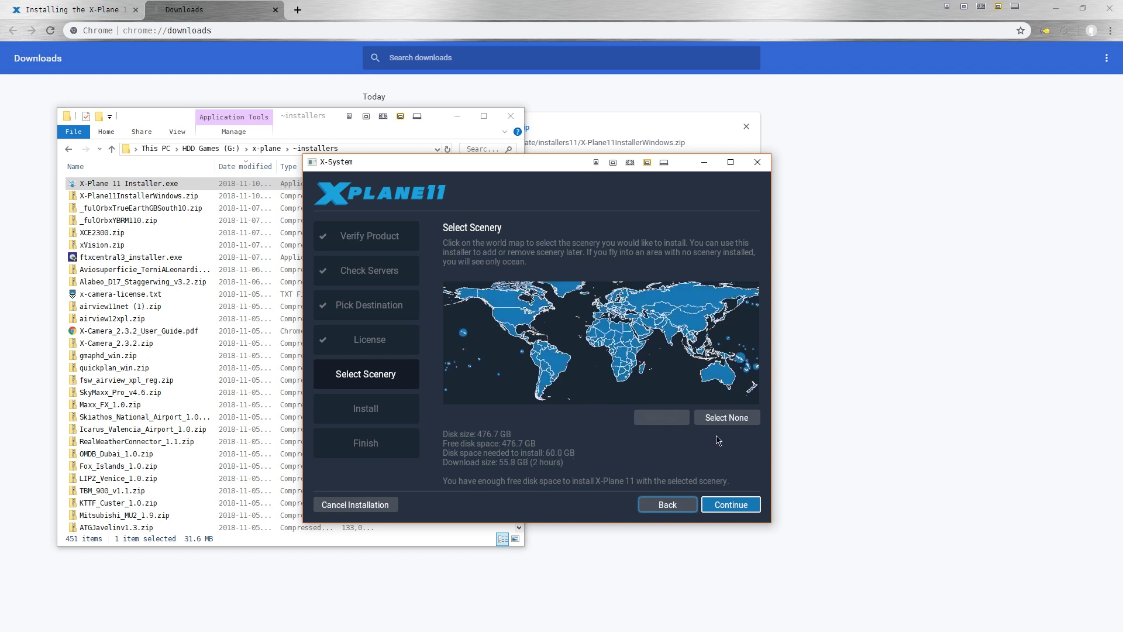
{"action": "left_click", "coordinate": [730, 505]}
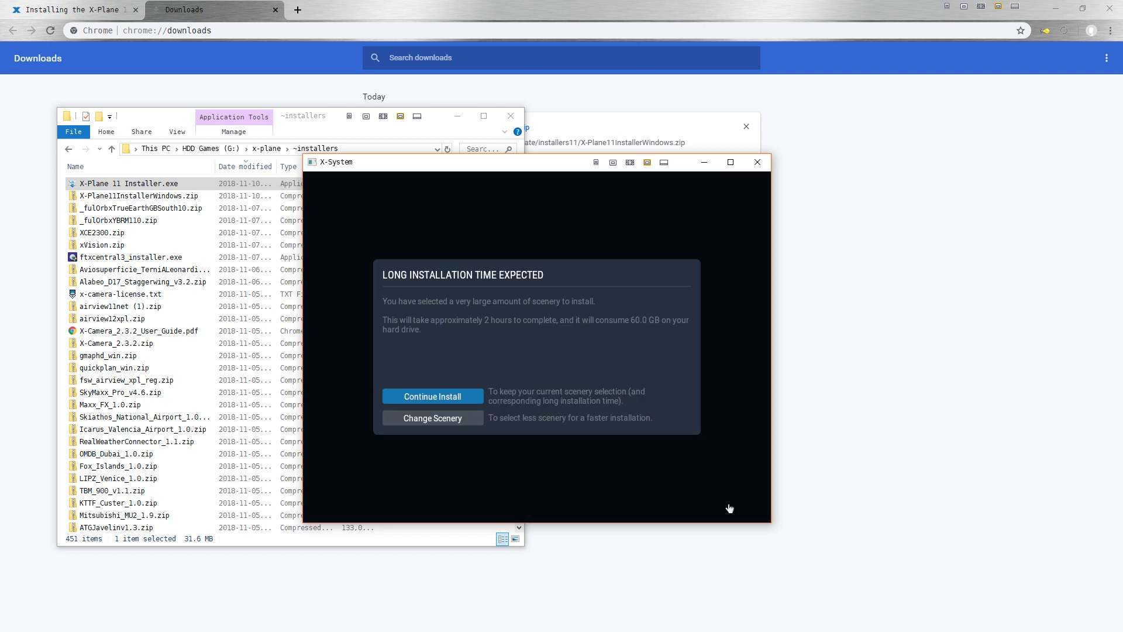
- Choose Continue Install on the warning estimating about 2 hours and 60.0 GB
{"action": "left_click", "coordinate": [430, 398]}
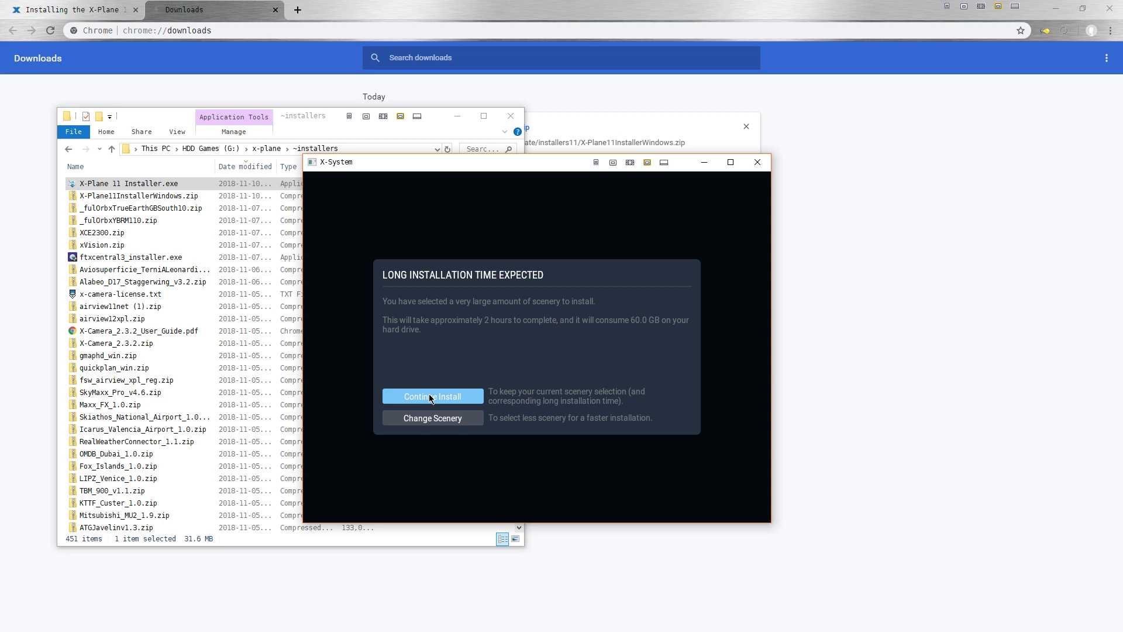